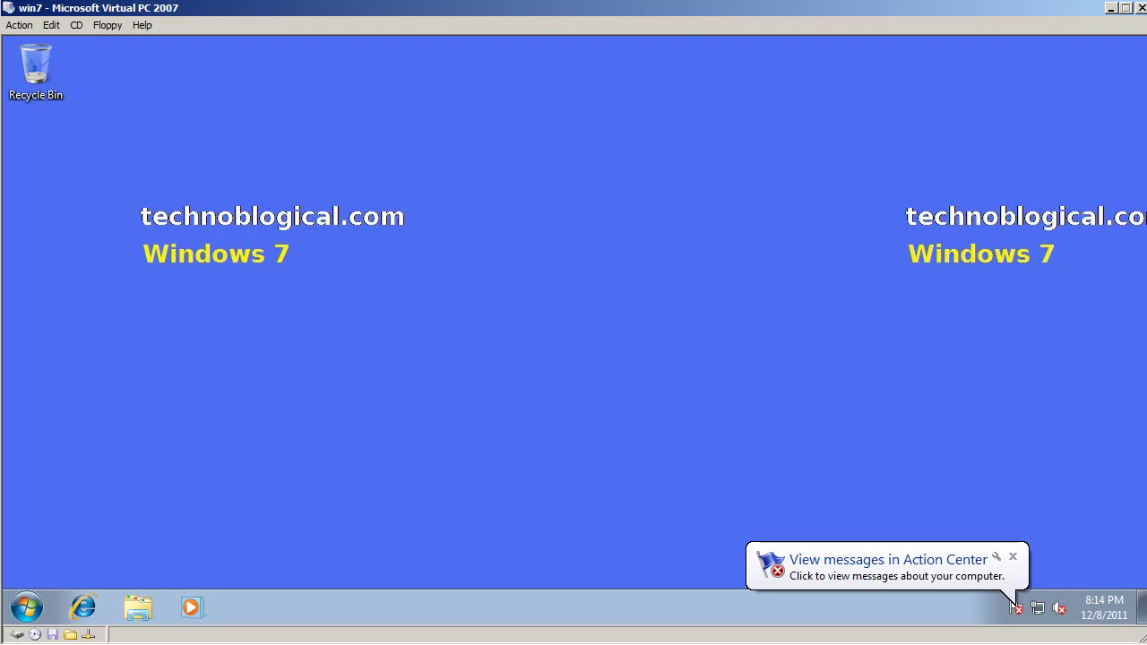
# - View the DBAN, Ultimate Boot CD and Technoblogical websites in Internet Explorer, closing each page and finally the browser
pyautogui.click(90, 609)
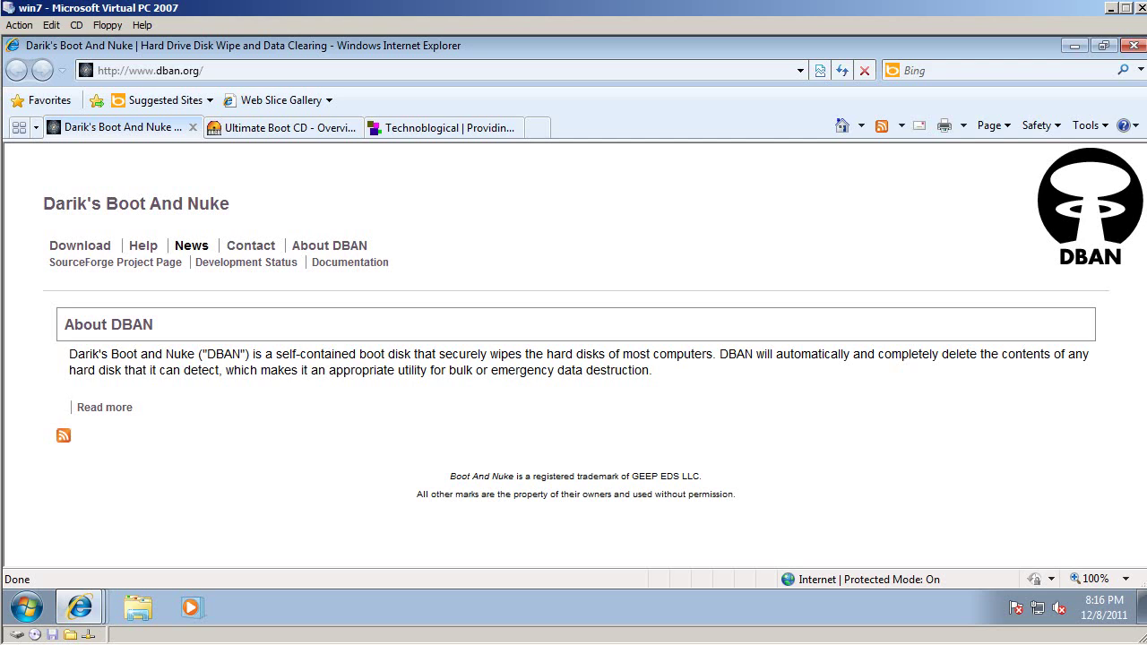
pyautogui.click(192, 128)
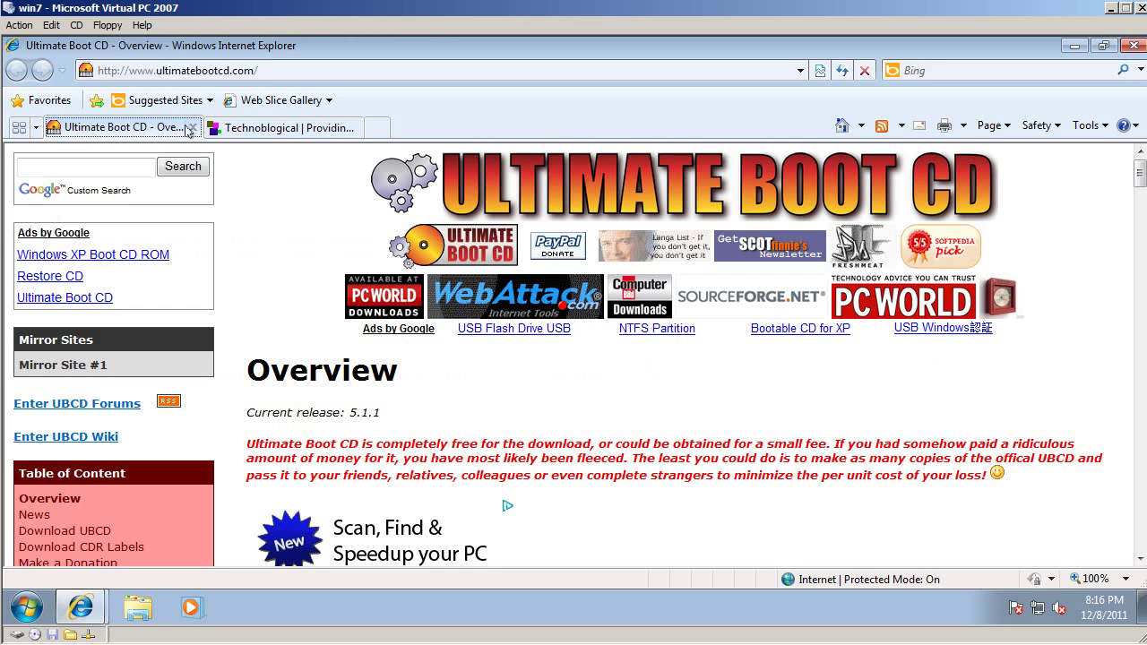
pyautogui.hotkey('ctrl', 'Tab')
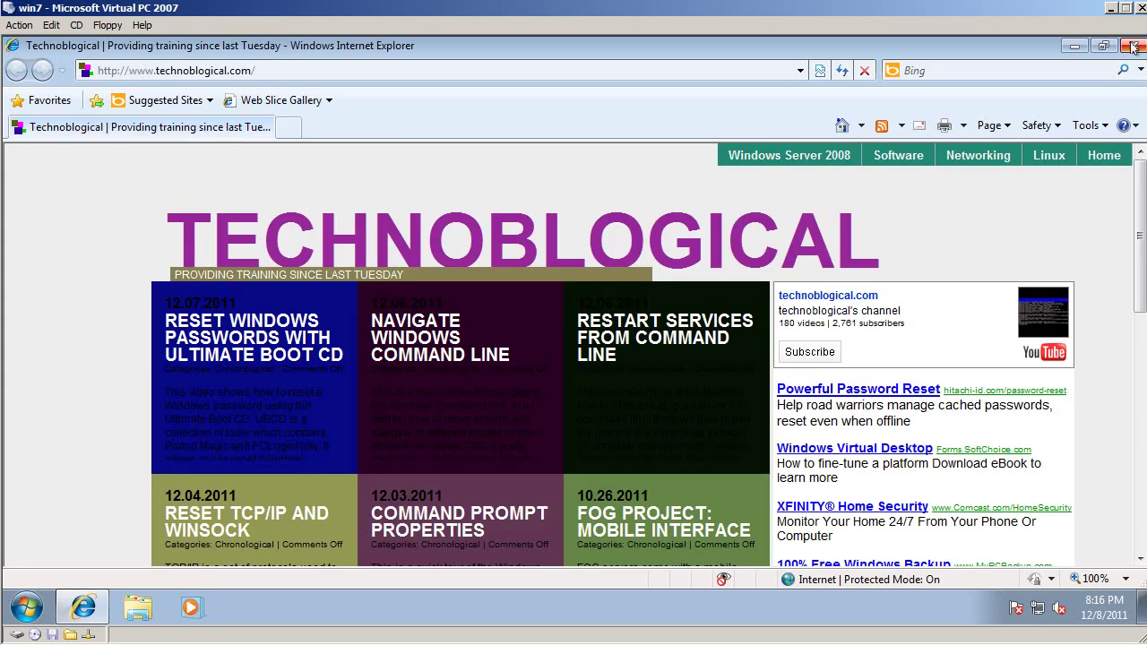
pyautogui.click(1134, 45)
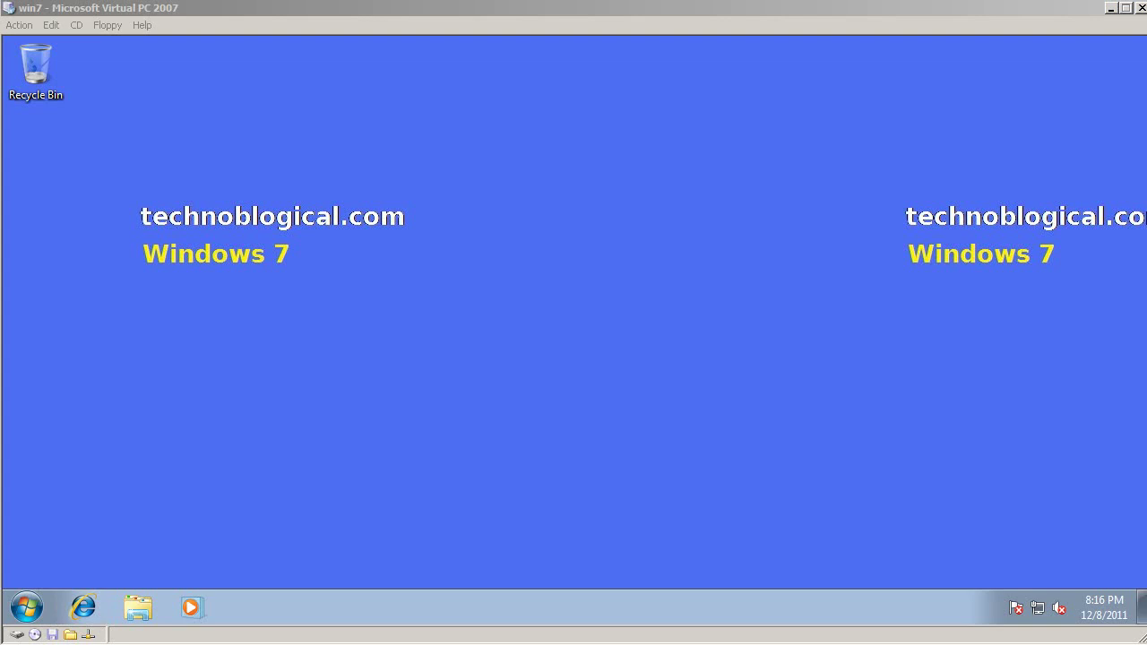
# - Check the virtual machine's drives in Computer for the UBCD503 disc, and close the window
pyautogui.click(199, 8)
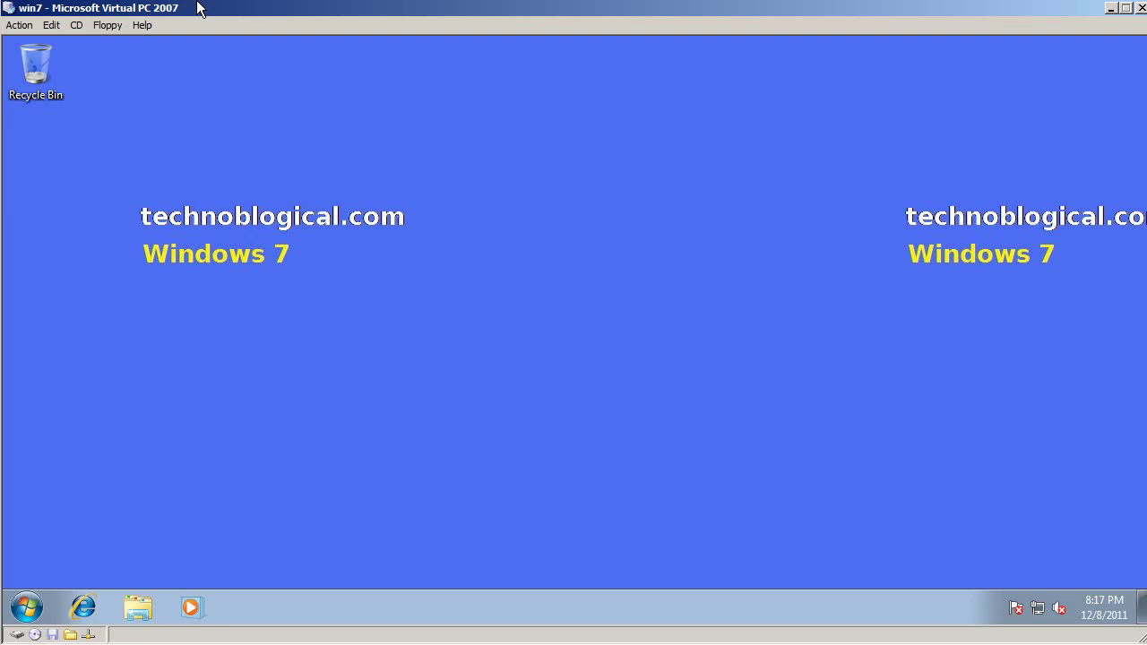
pyautogui.click(41, 620)
pyautogui.click(312, 399)
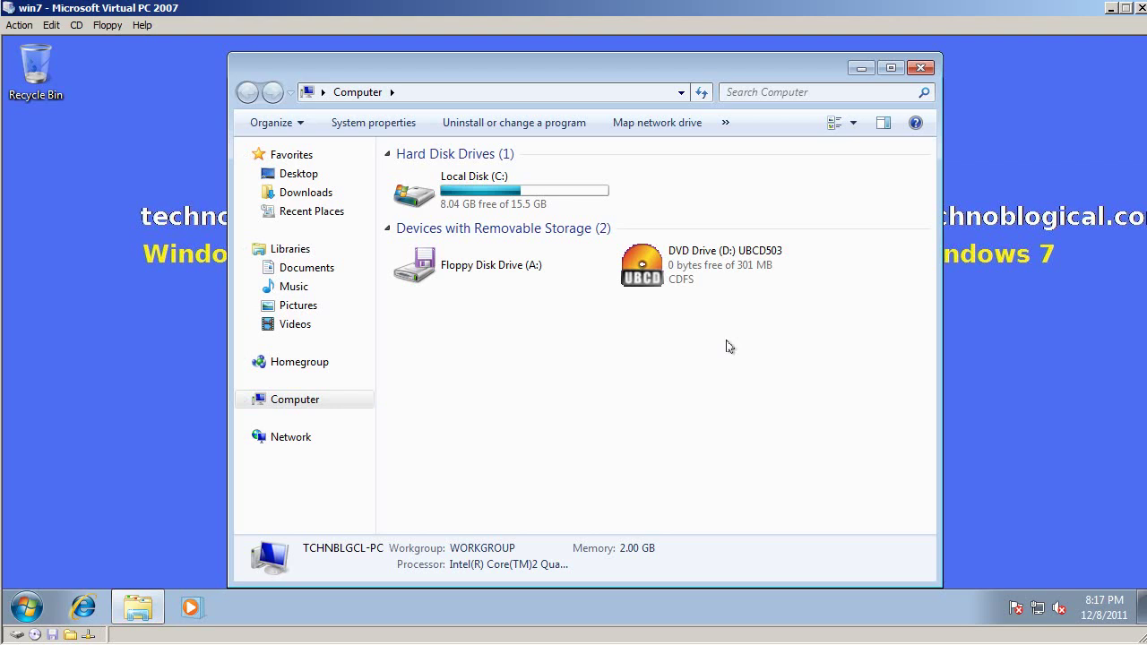
pyautogui.click(919, 68)
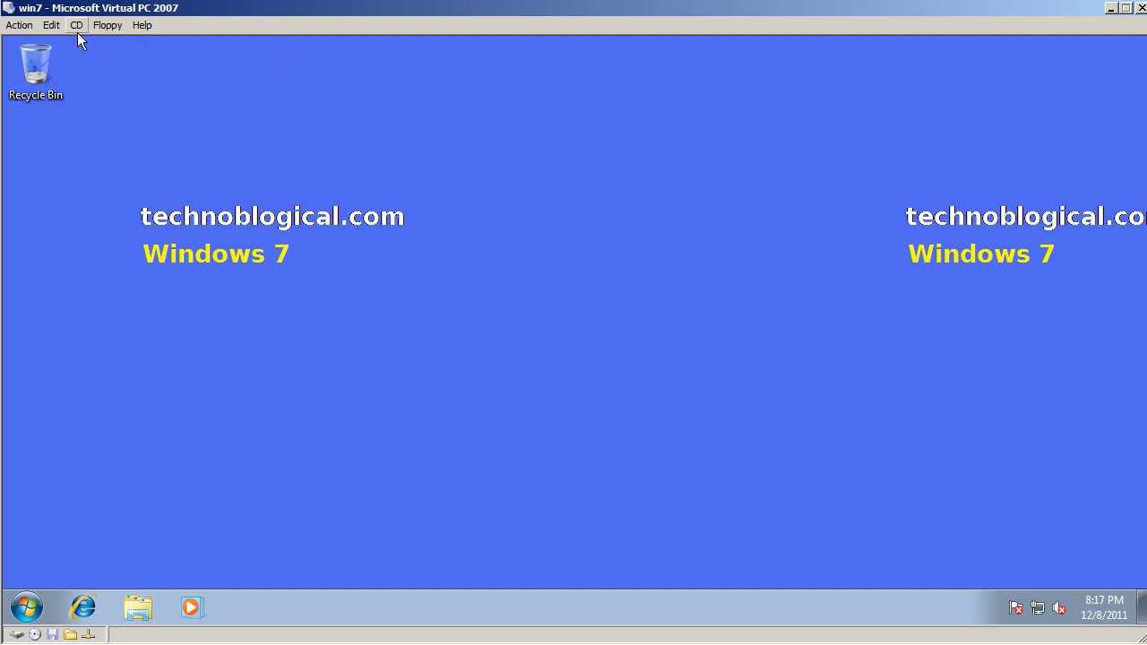
# - Restart Windows 7 and enter the BIOS setup utility during startup
pyautogui.click(26, 608)
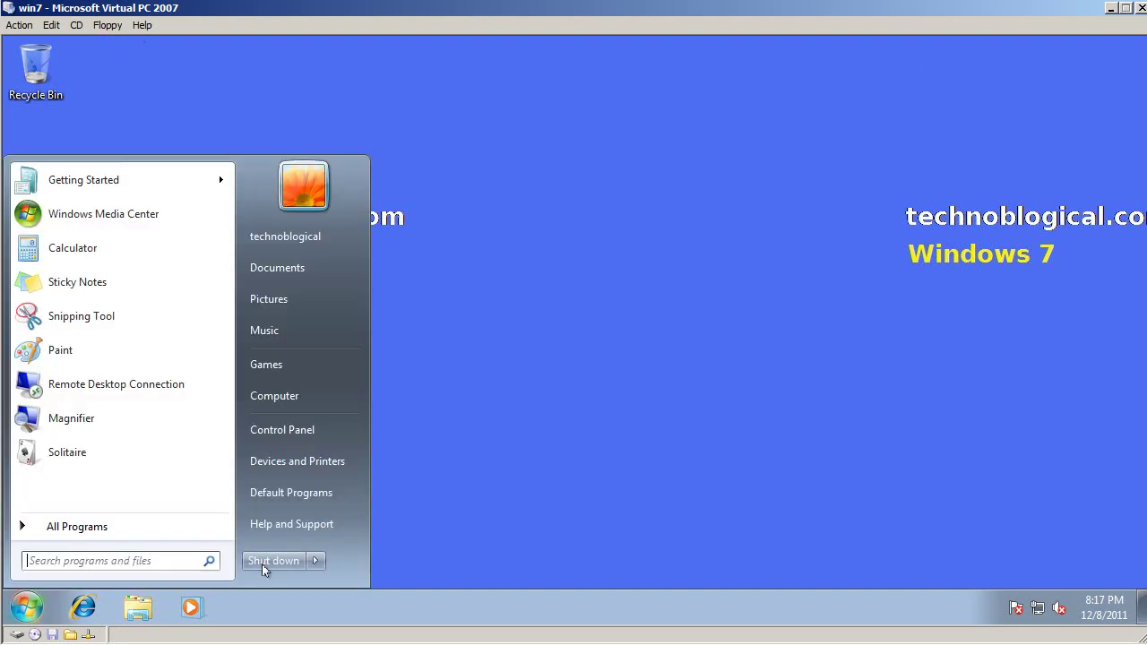
pyautogui.click(315, 561)
pyautogui.click(366, 539)
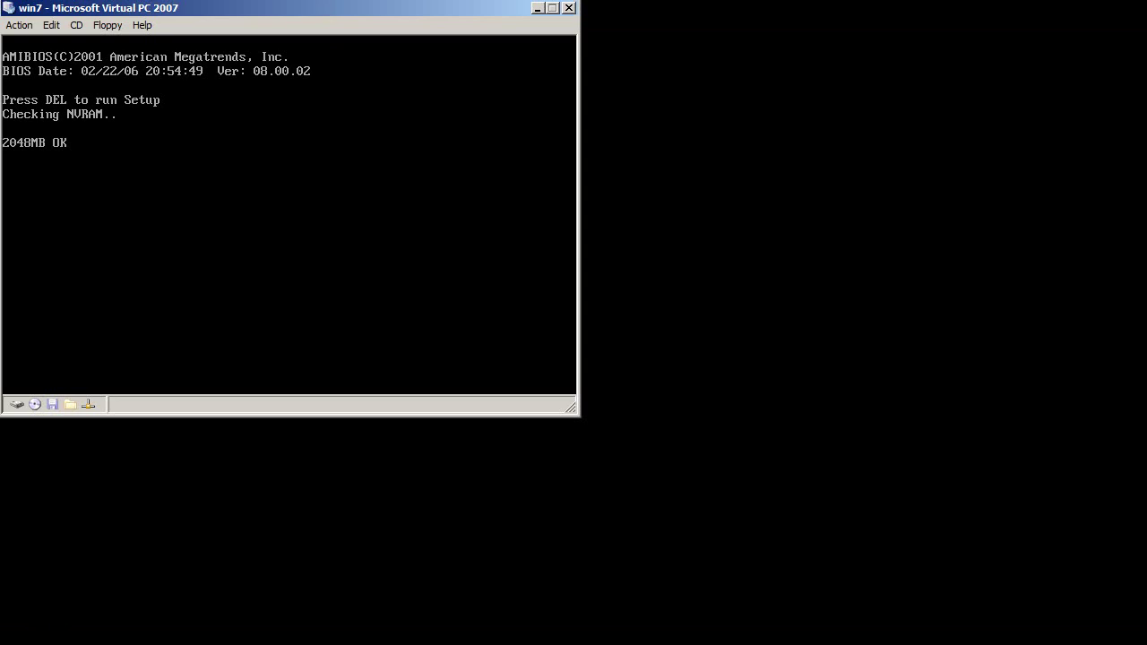
pyautogui.press('Delete')
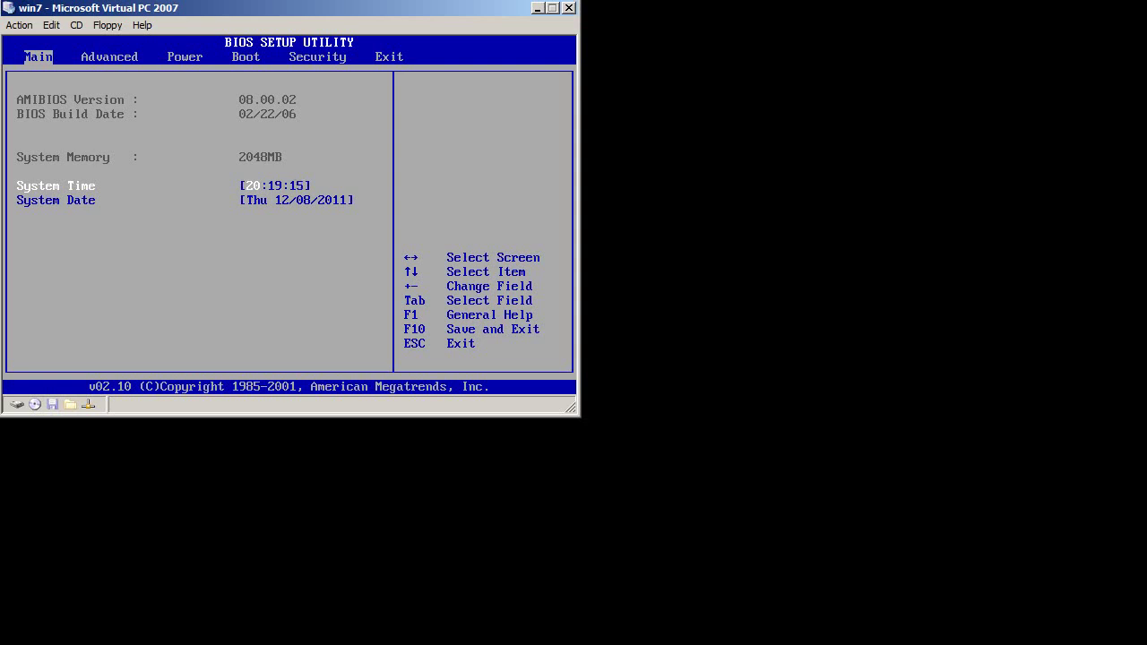
# - Examine the BIOS boot device priority to compare the positions of the CDROM and the hard drive
pyautogui.press('Right')
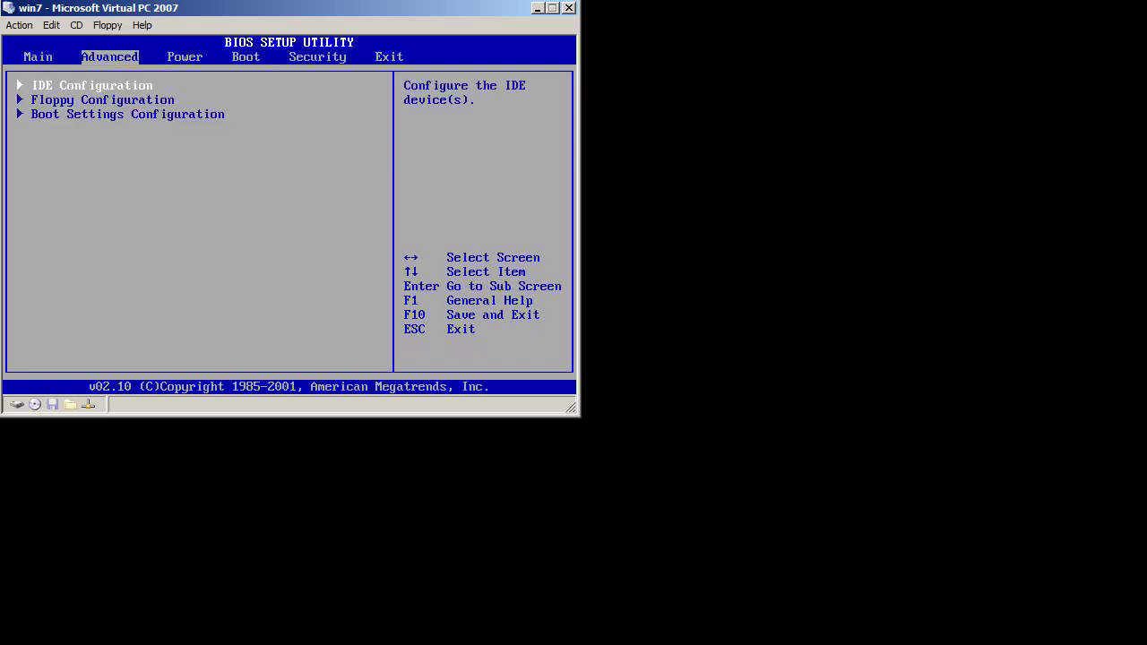
pyautogui.press('Right')
pyautogui.press('Right')
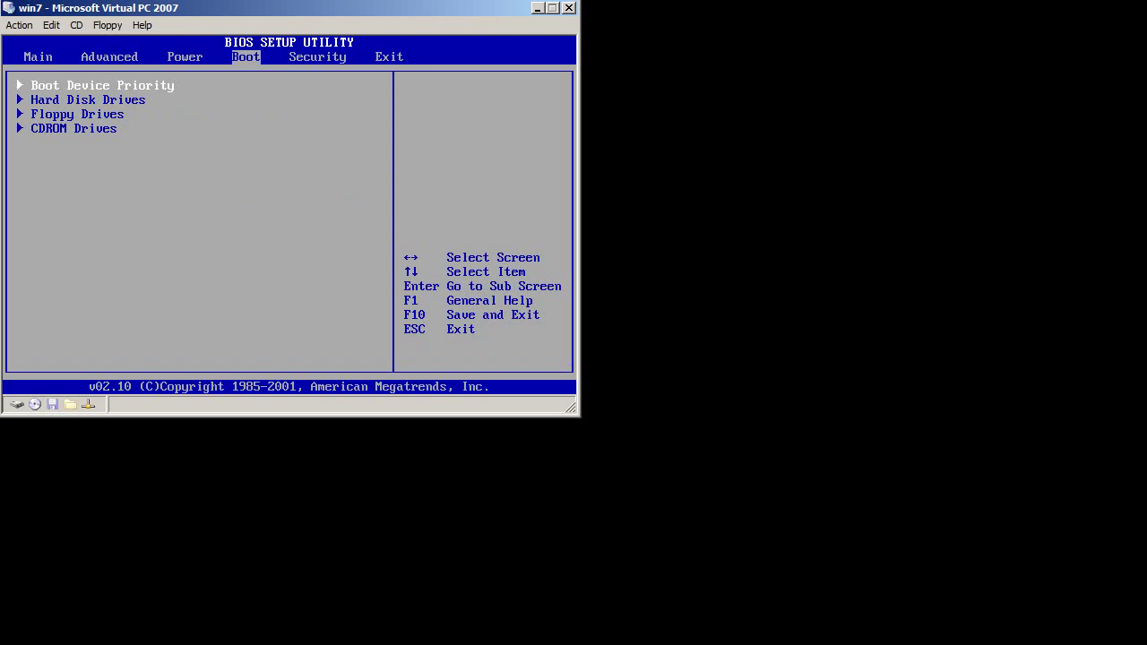
pyautogui.press('Return')
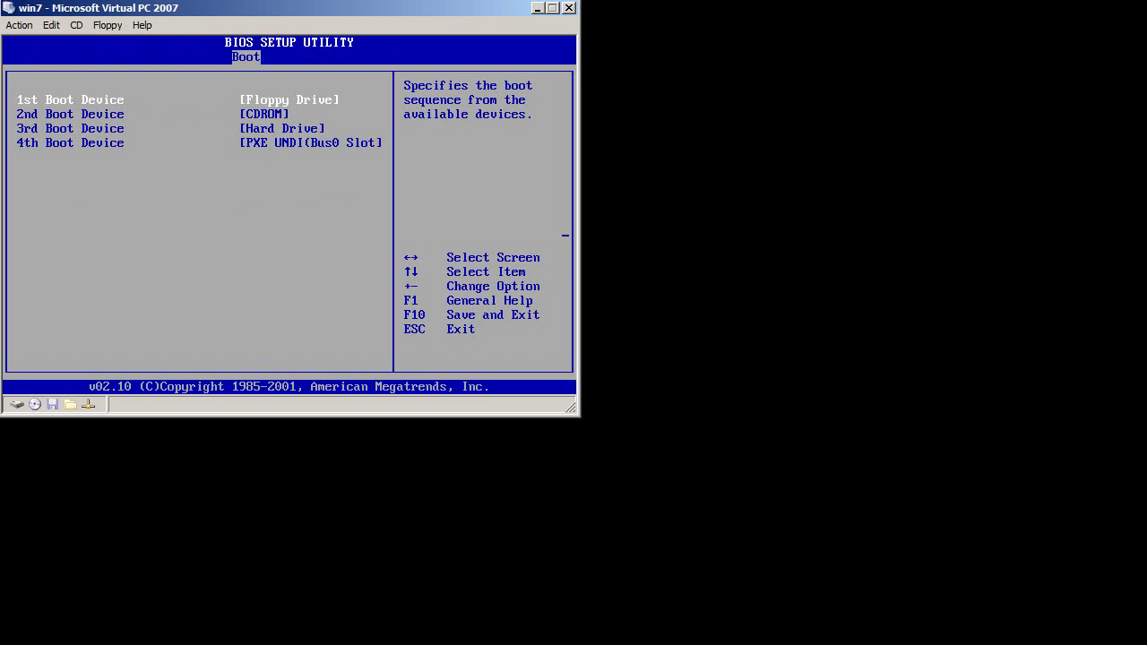
pyautogui.press('Down')
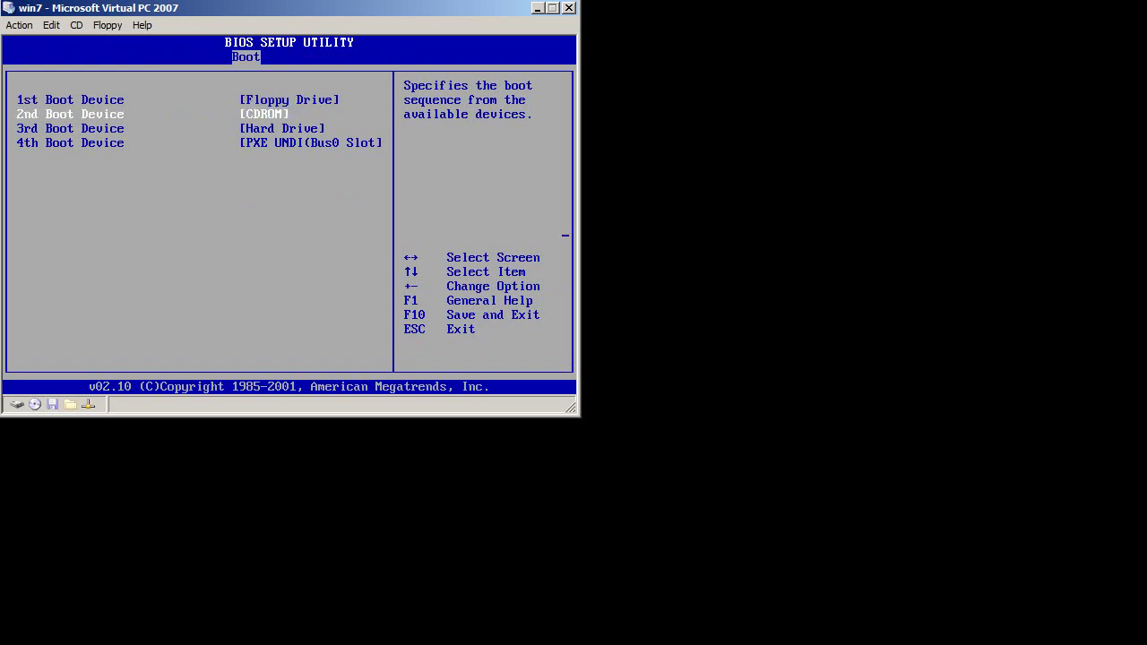
pyautogui.press('Down')
pyautogui.press('Up')
pyautogui.press('Down')
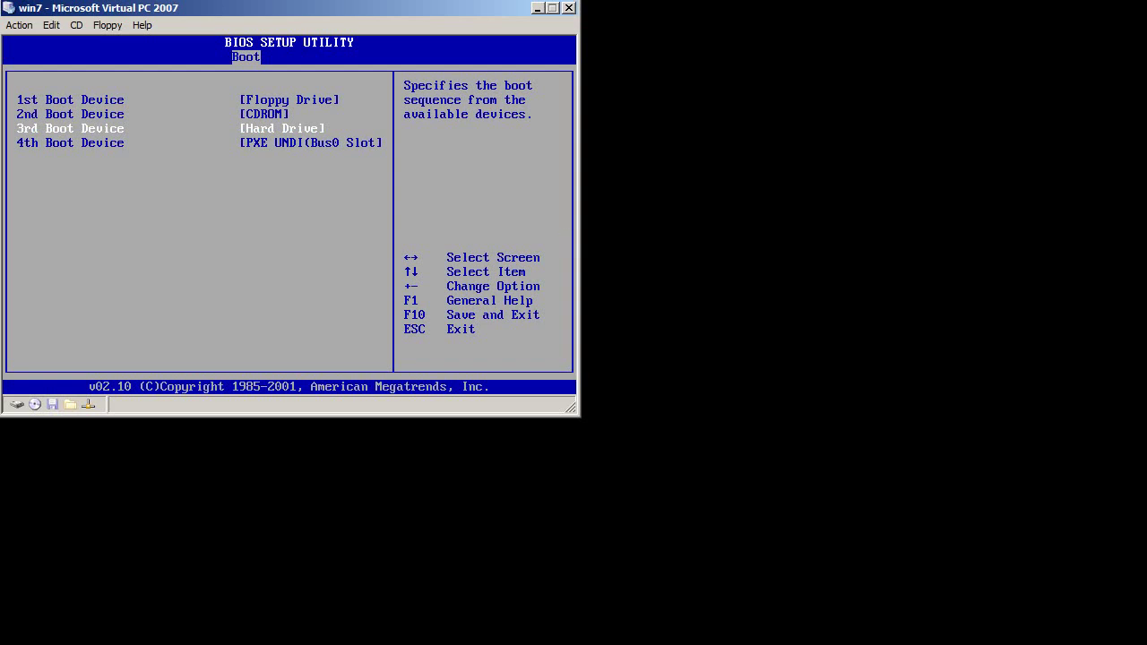
pyautogui.press('Up')
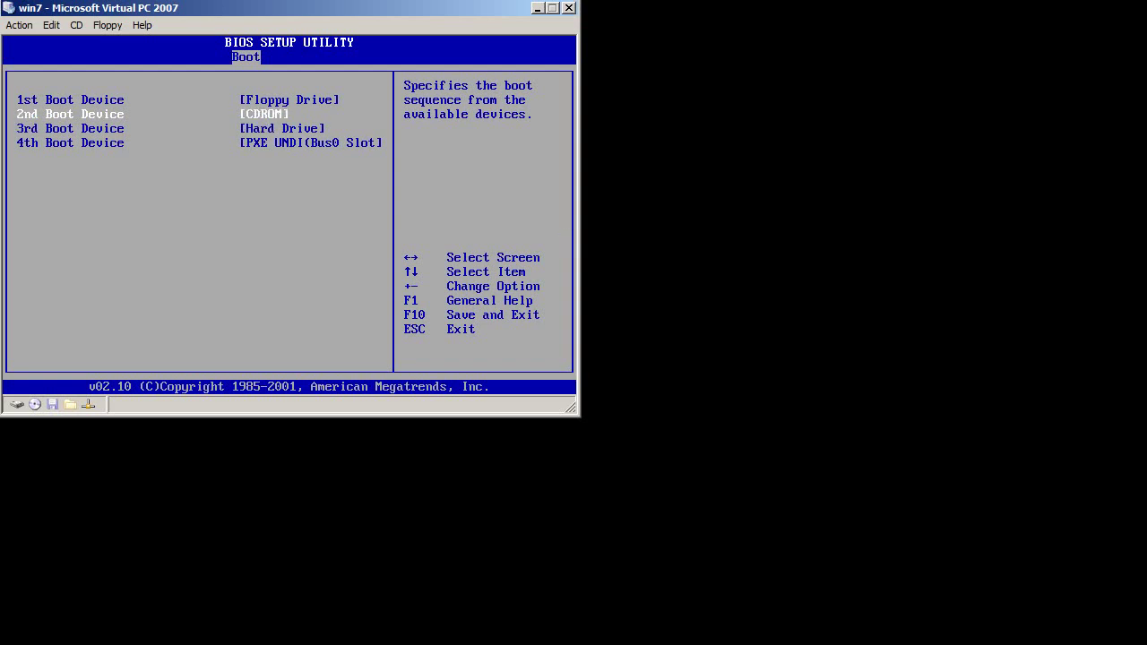
pyautogui.press('Escape')
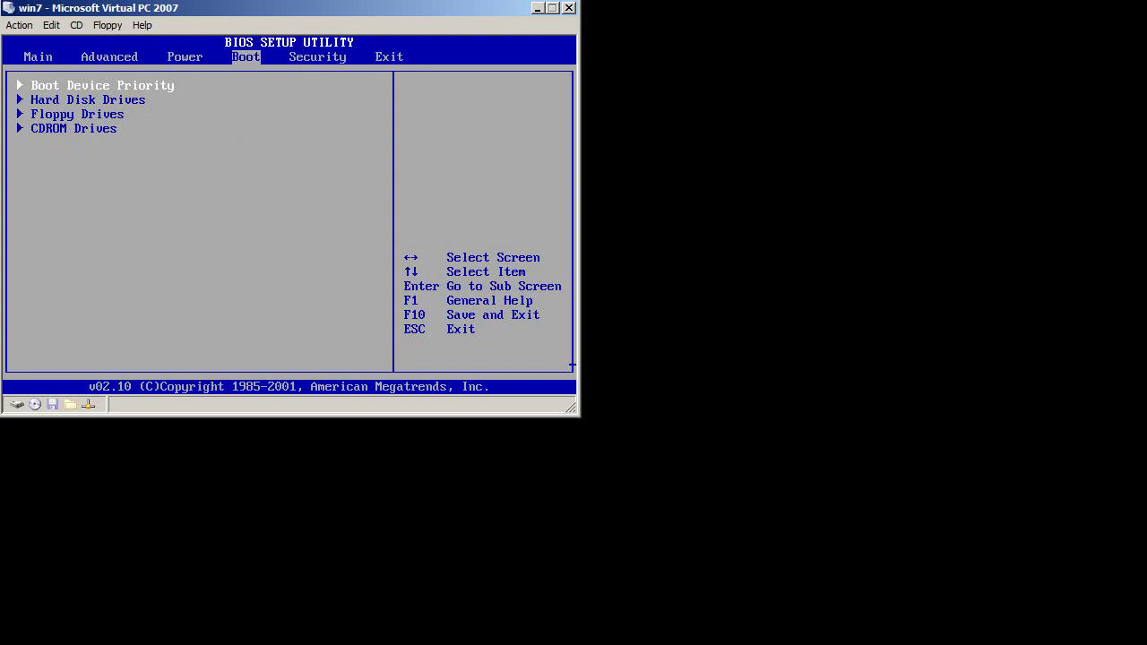
# - Exit the BIOS setup saving changes so the machine boots from the Ultimate Boot CD
pyautogui.press('Right')
pyautogui.press('Right')
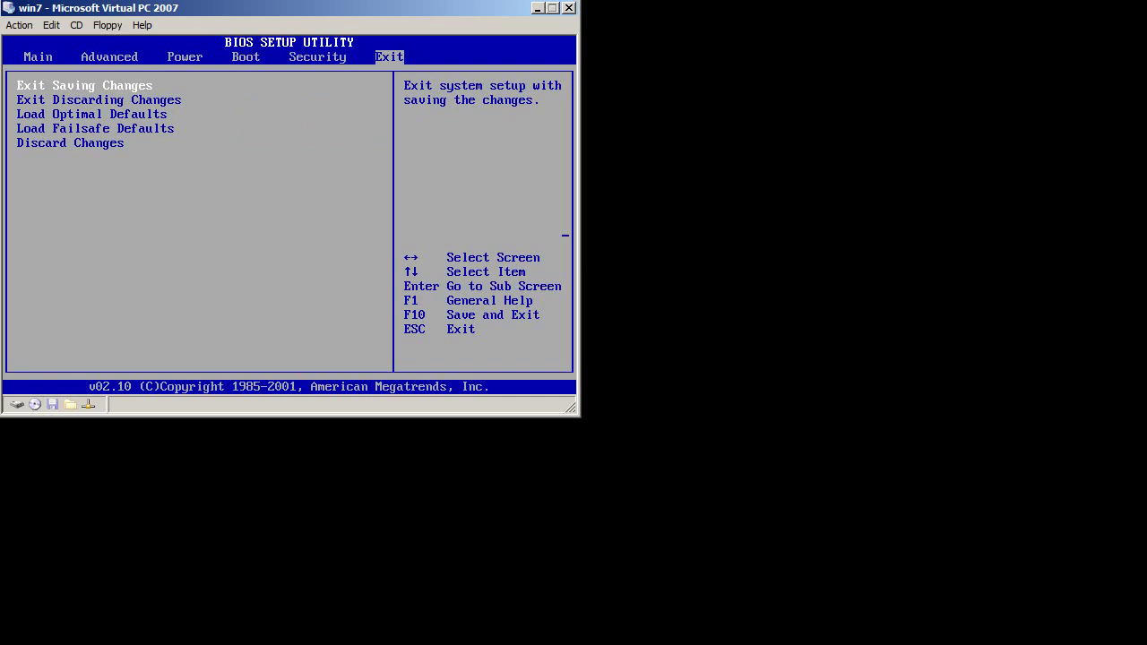
pyautogui.press('Return')
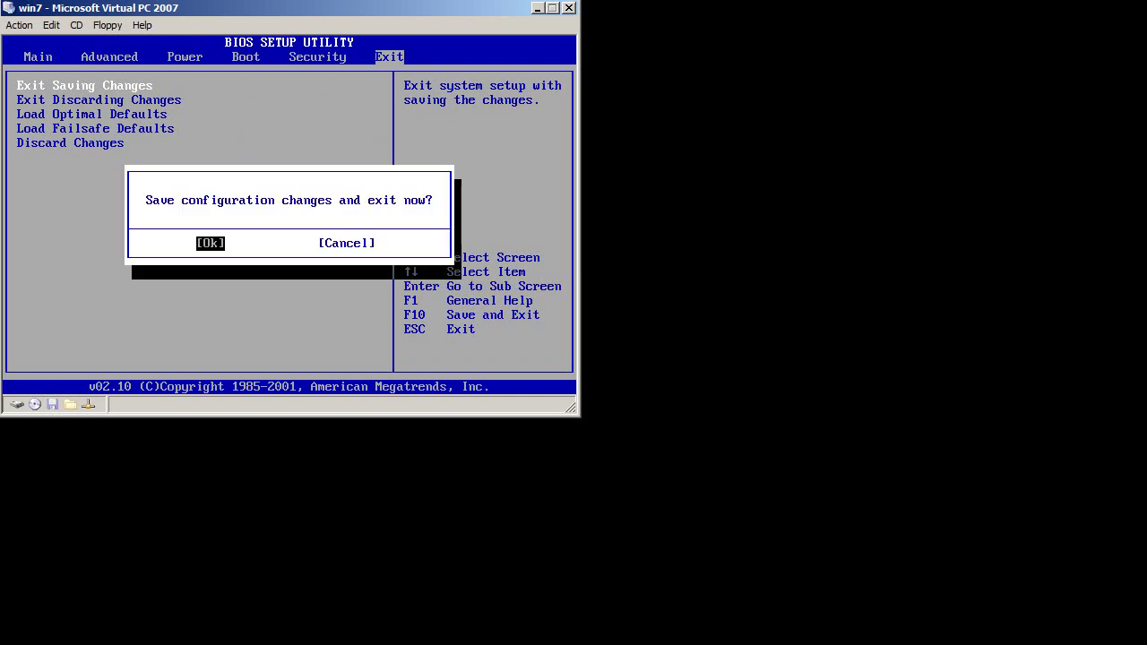
pyautogui.press('Return')
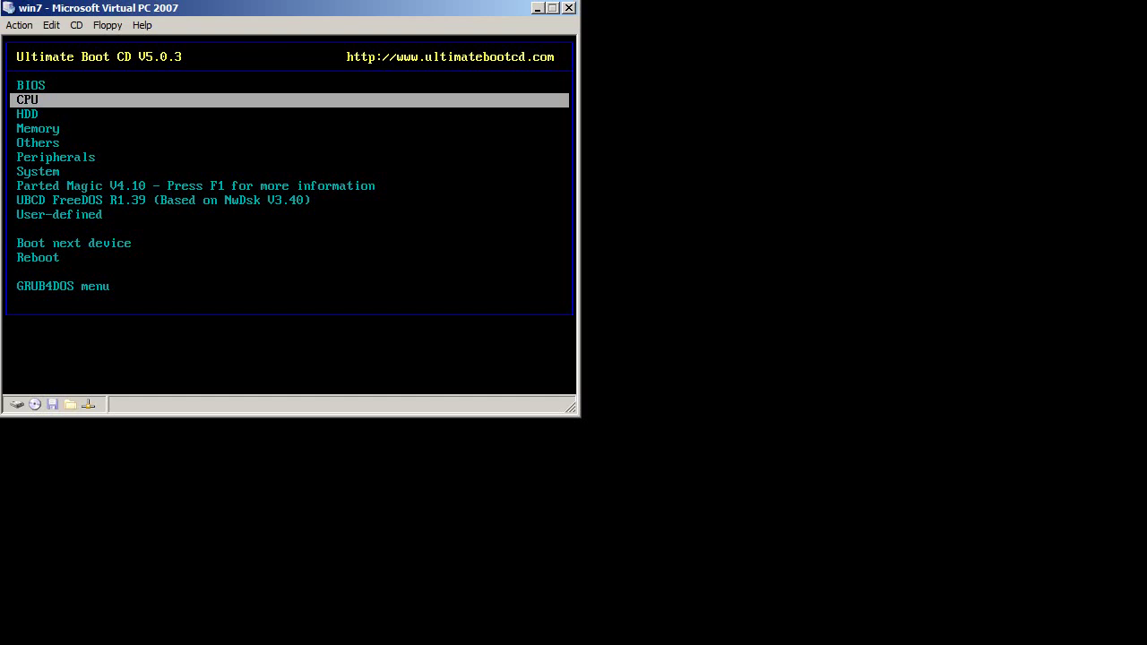
# - Open the HDD category of the Ultimate Boot CD
pyautogui.press('Down')
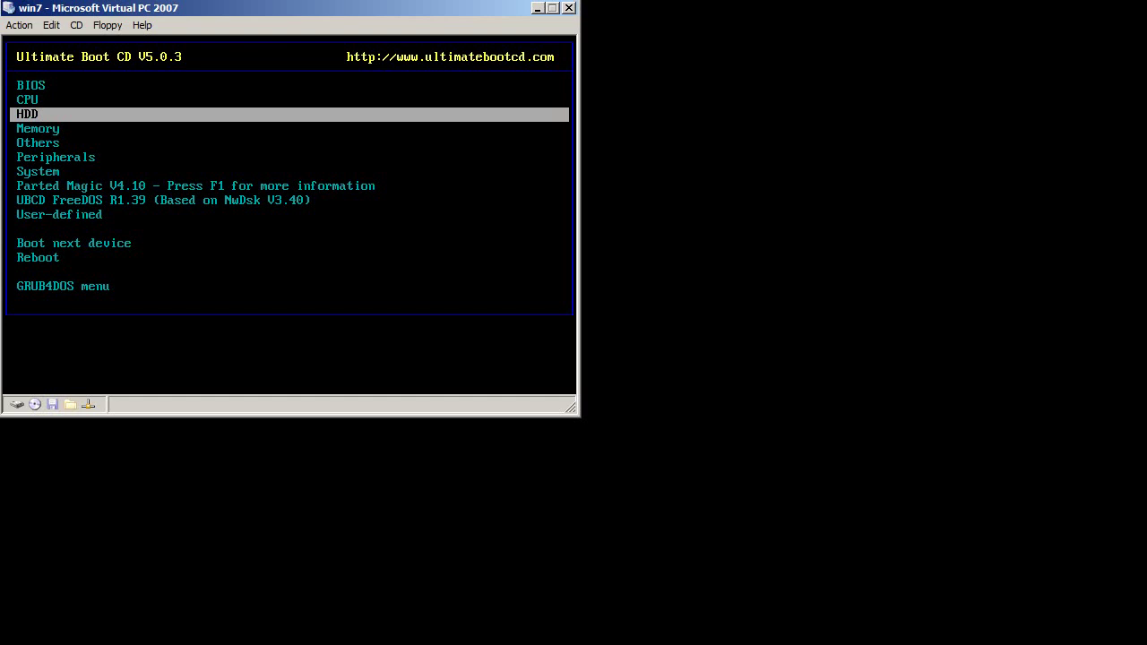
pyautogui.press('Up')
pyautogui.press('Up')
pyautogui.press('Down')
pyautogui.press('Down')
pyautogui.press('Return')
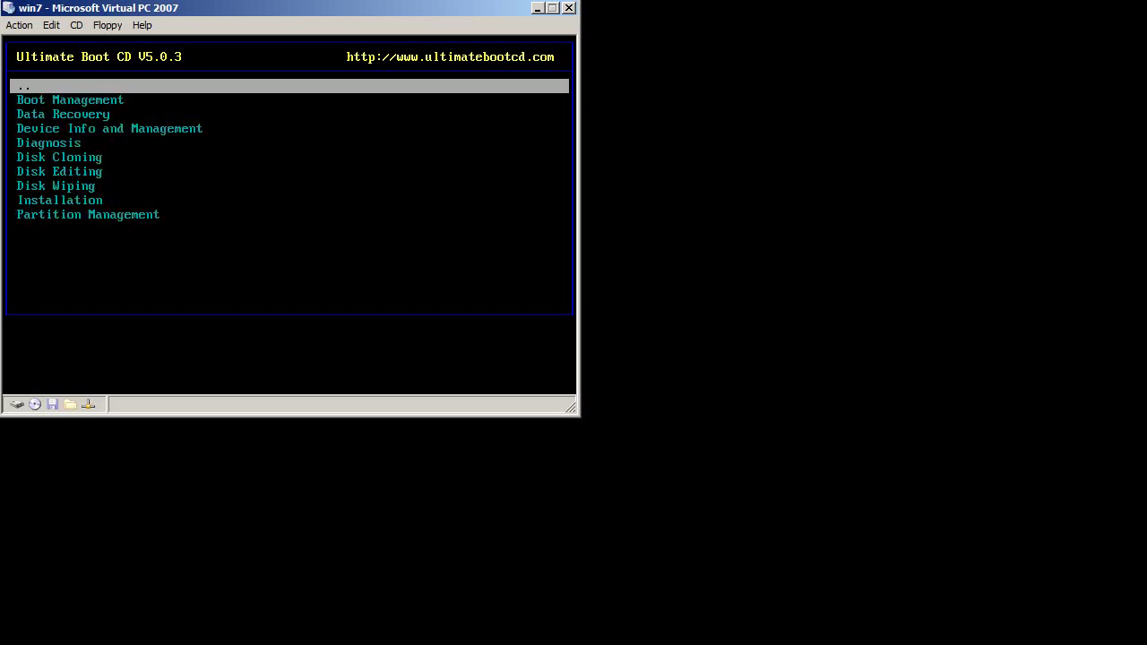
# - Launch Darik's Boot and Nuke beta.2007042900 from the Disk Wiping tools
pyautogui.press('Down')
pyautogui.press('Down')
pyautogui.press('Down')
pyautogui.press('Down')
pyautogui.press('Down')
pyautogui.press('Down')
pyautogui.press('Down')
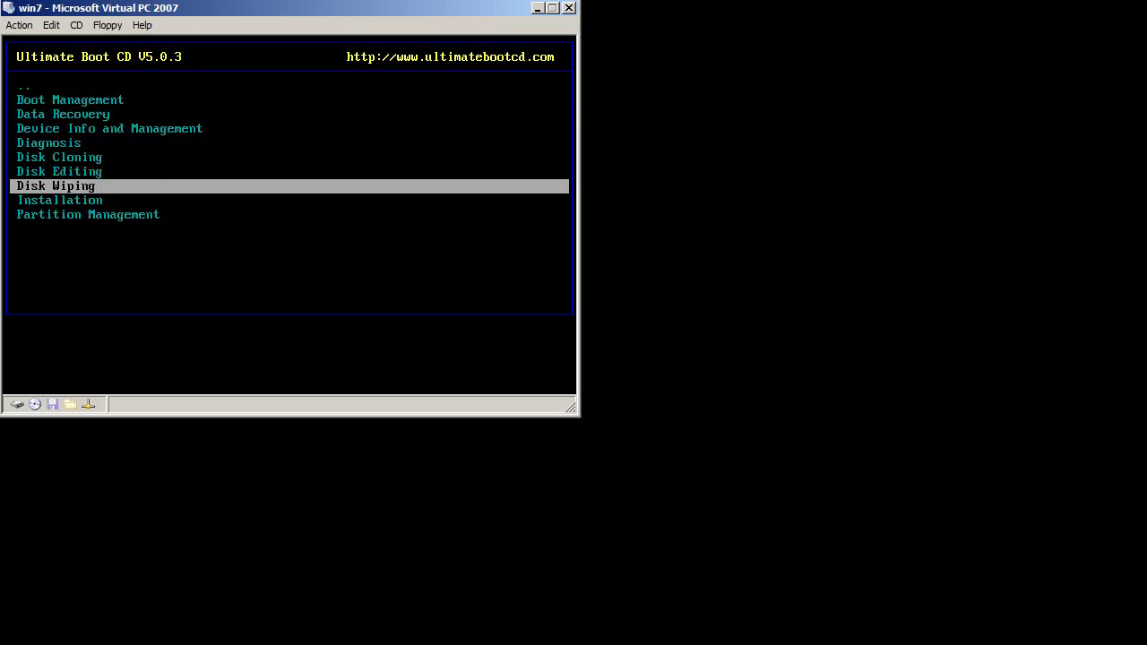
pyautogui.press('Return')
pyautogui.press('Down')
pyautogui.press('Down')
pyautogui.press('Down')
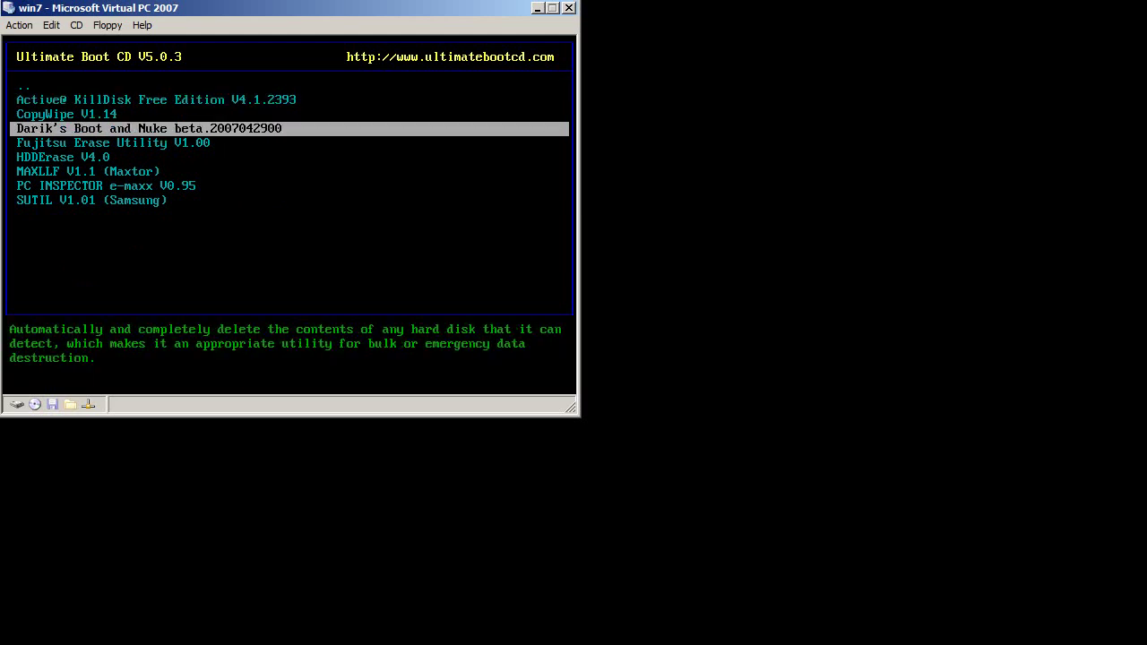
pyautogui.press('Return')
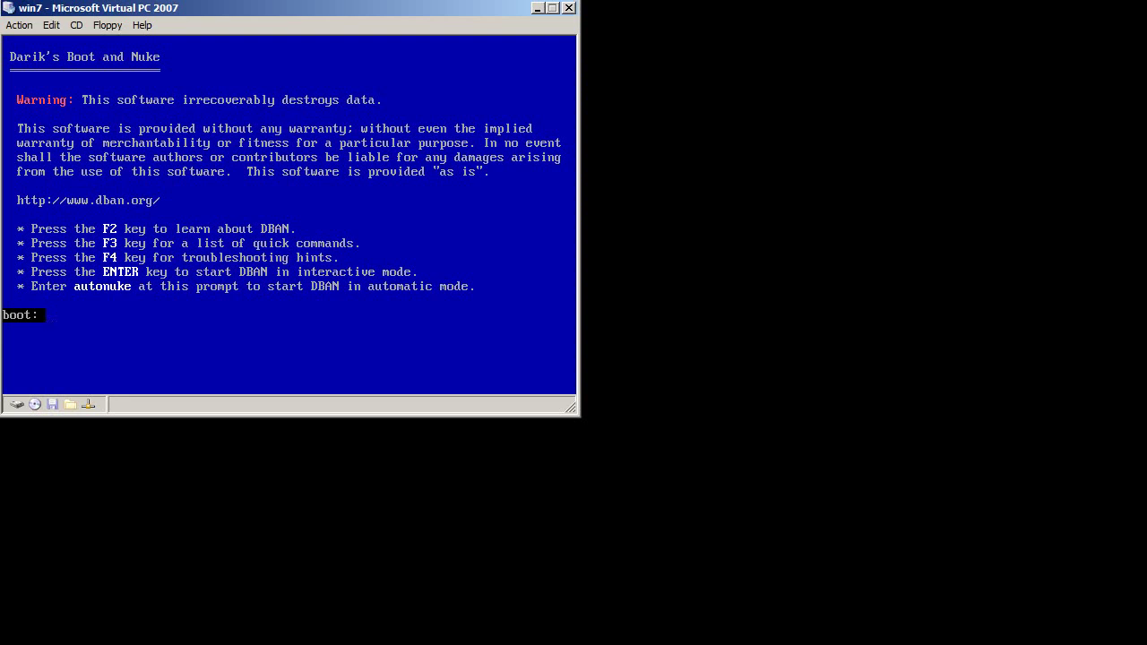
# - Read DBAN's About page and its list of quick commands, returning to the boot prompt
pyautogui.press('F2')
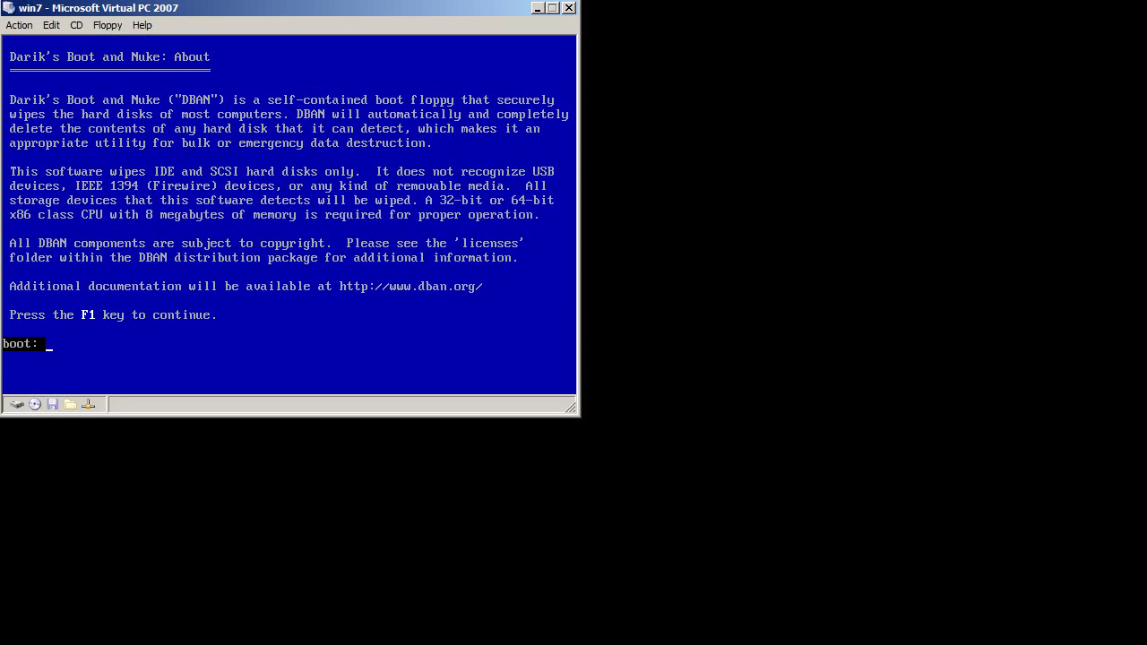
pyautogui.press('F1')
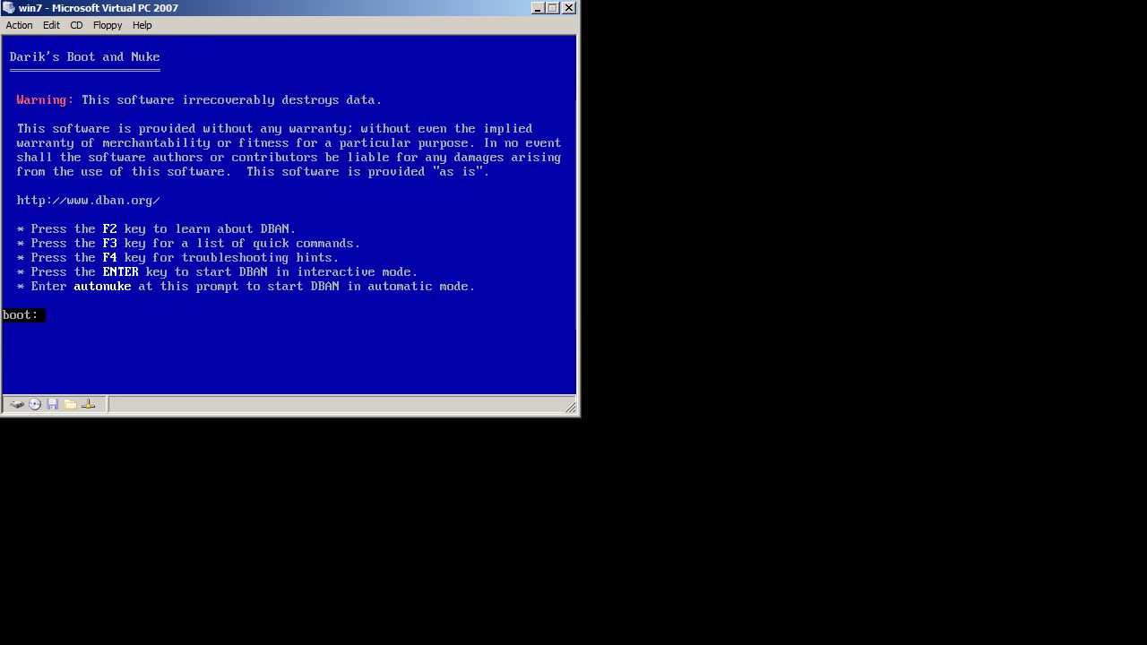
pyautogui.press('F3')
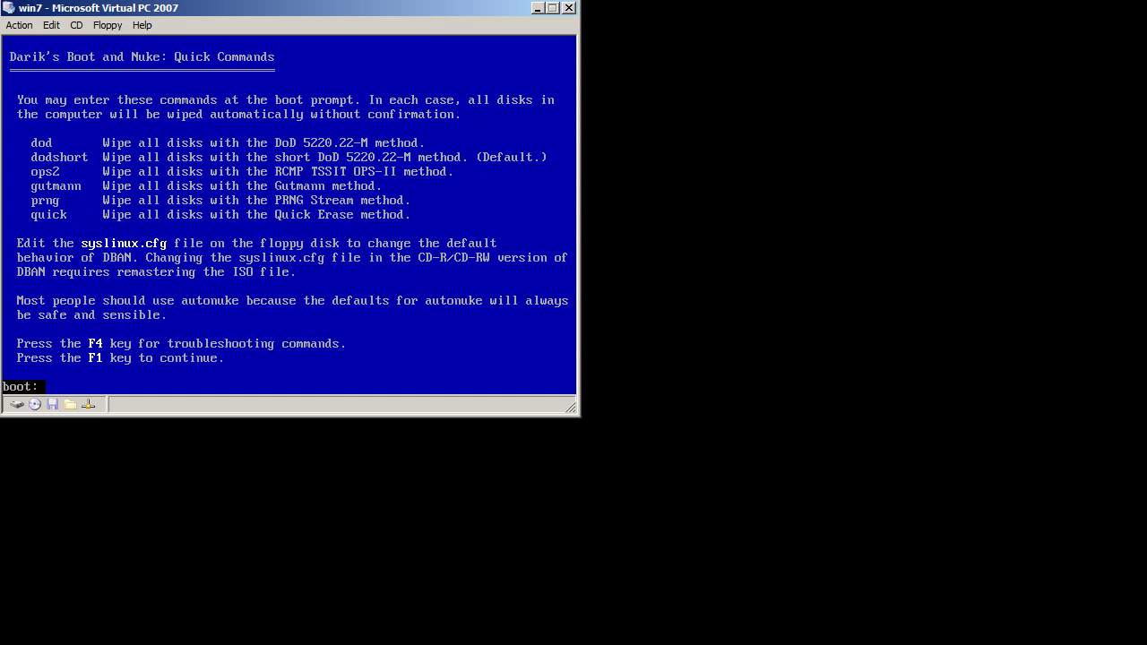
pyautogui.press('F1')
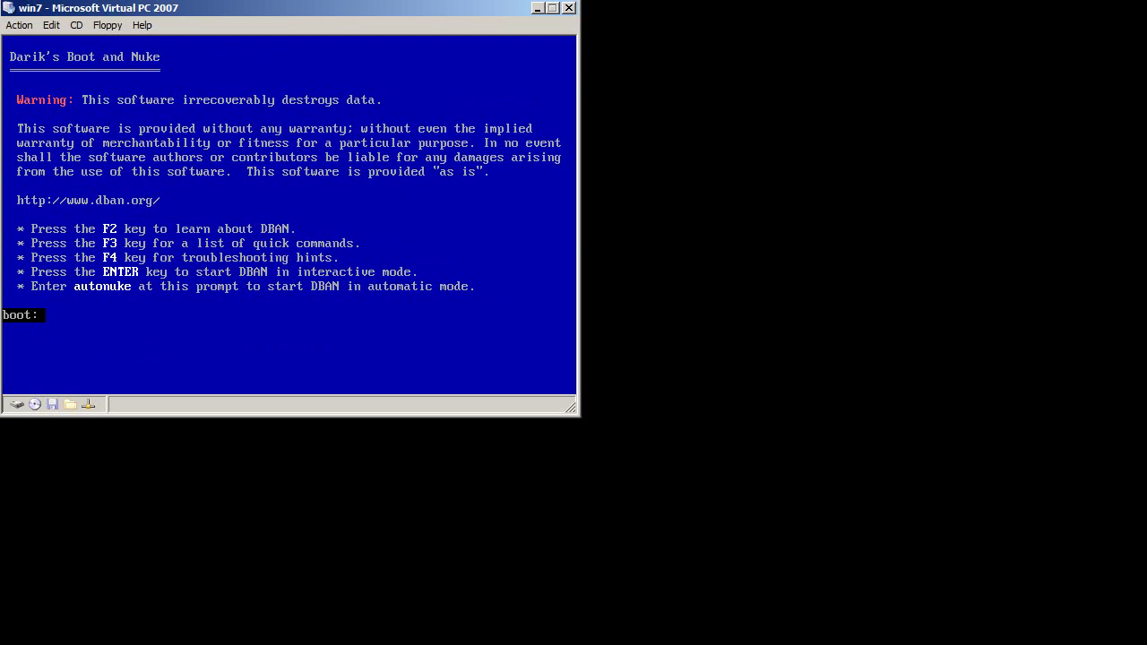
pyautogui.write('autonuke')
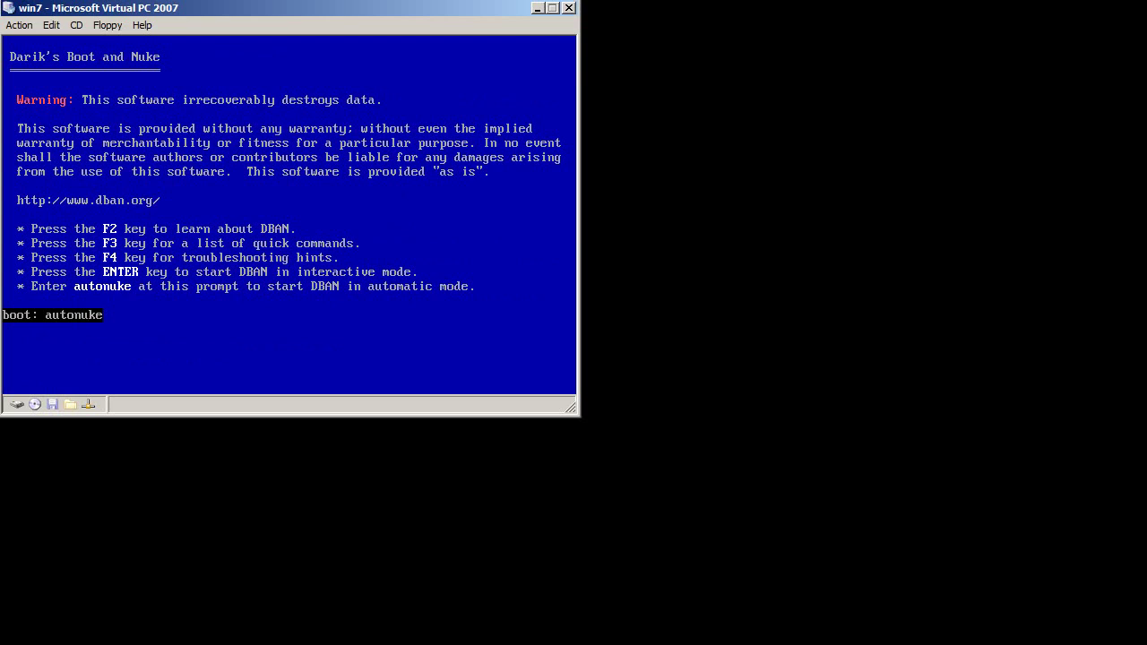
pyautogui.press('BackSpace')
pyautogui.press('BackSpace')
pyautogui.press('BackSpace')
pyautogui.press('BackSpace')
pyautogui.press('BackSpace')
pyautogui.press('BackSpace')
pyautogui.press('BackSpace')
pyautogui.press('BackSpace')
pyautogui.write('dod')
pyautogui.press('BackSpace')
pyautogui.press('BackSpace')
pyautogui.press('BackSpace')
# - Run autonuke at the DBAN boot prompt to wipe the hard disk in automatic mode
pyautogui.write('autonuke')
pyautogui.press('Return')
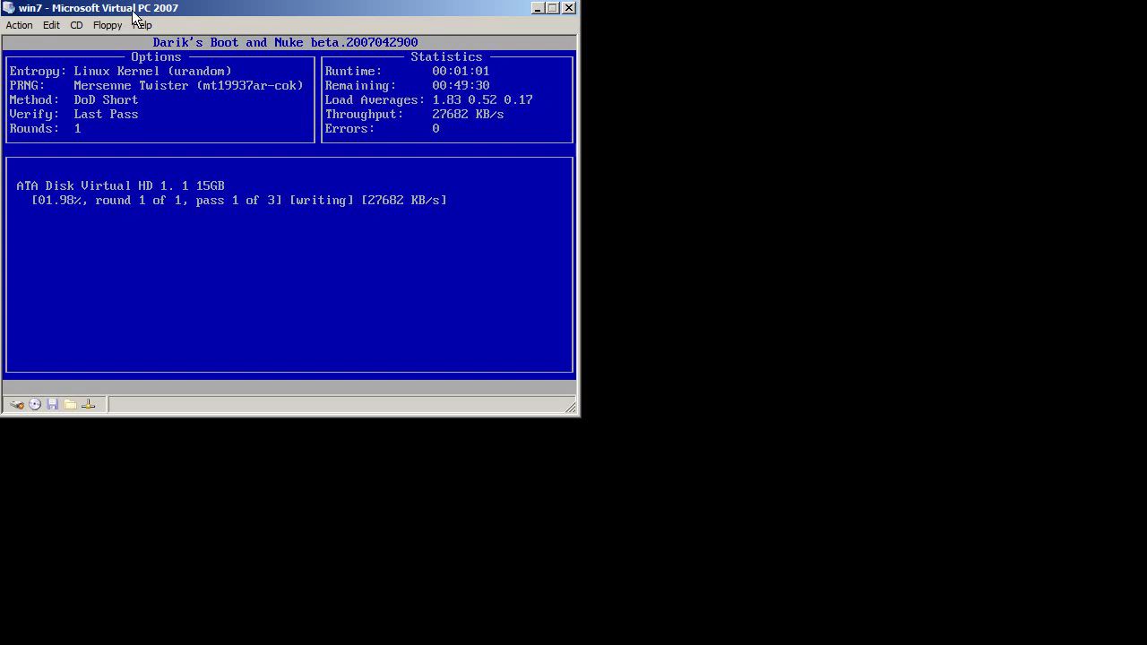
# - Release the ubcd503.iso image from the virtual CD drive and reset the virtual machine
pyautogui.click(77, 26)
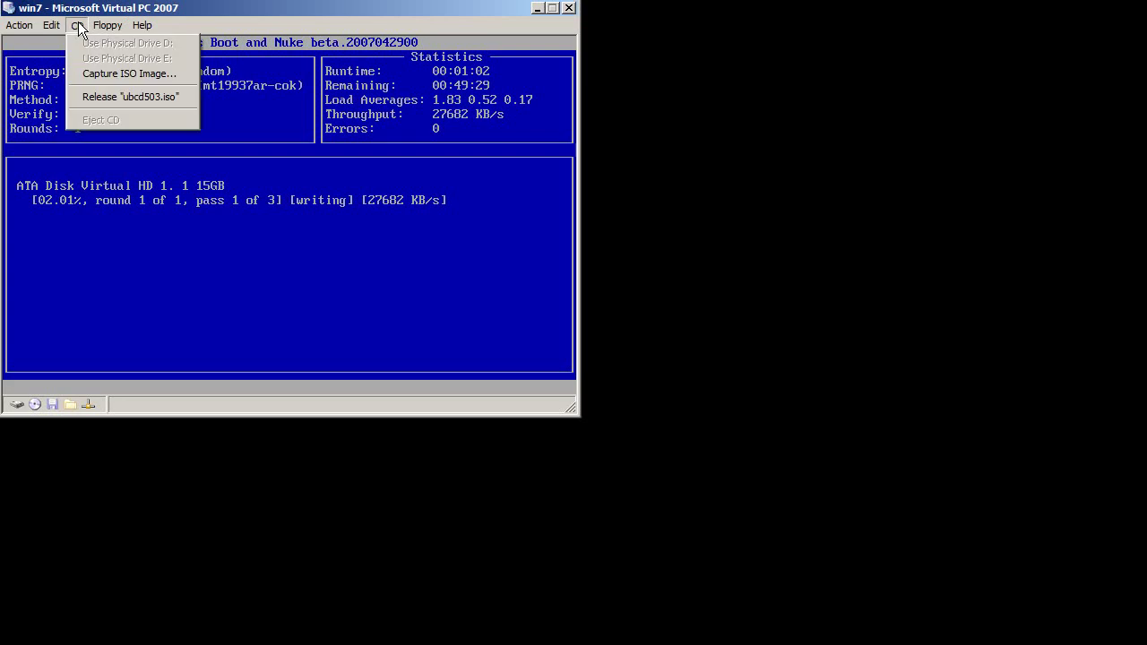
pyautogui.click(107, 97)
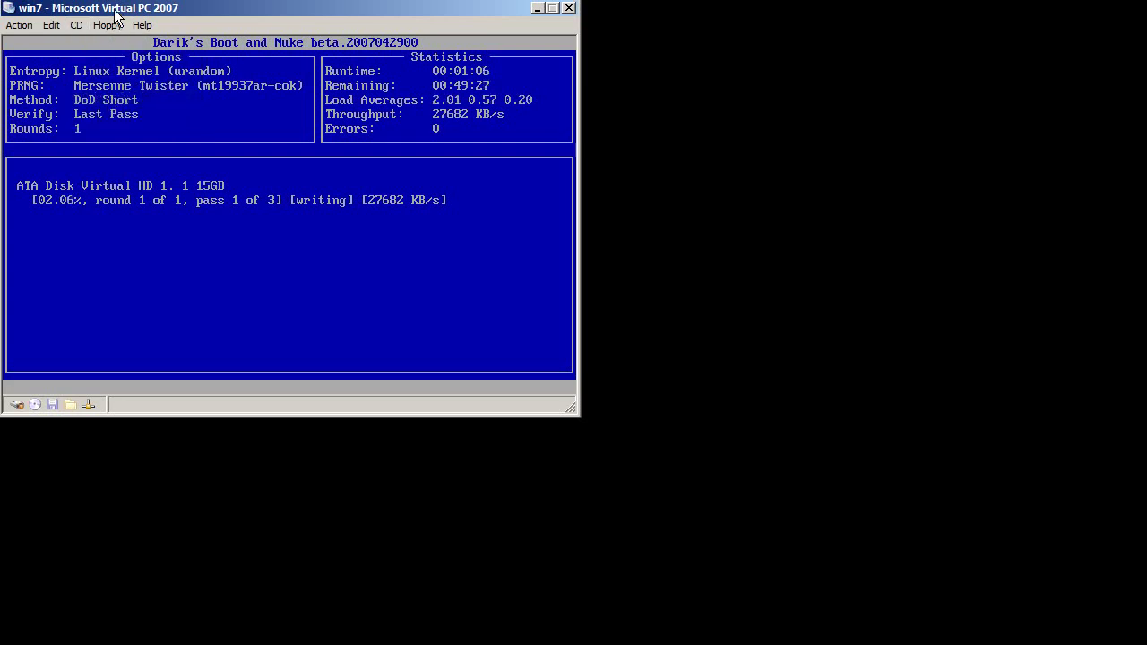
pyautogui.click(19, 26)
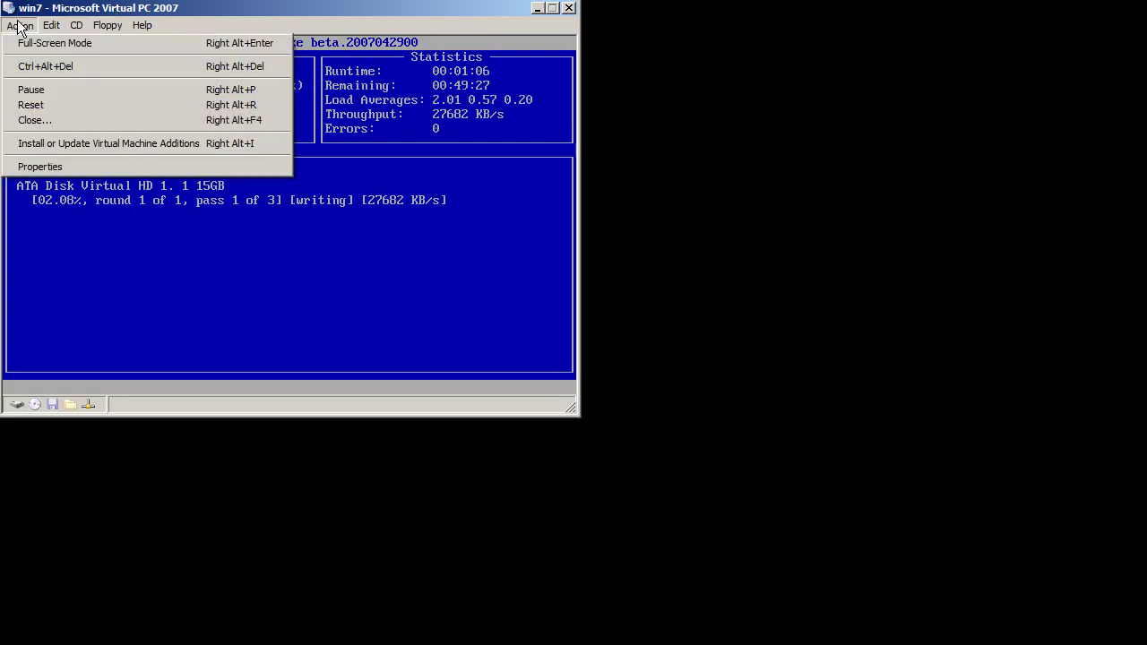
pyautogui.click(36, 105)
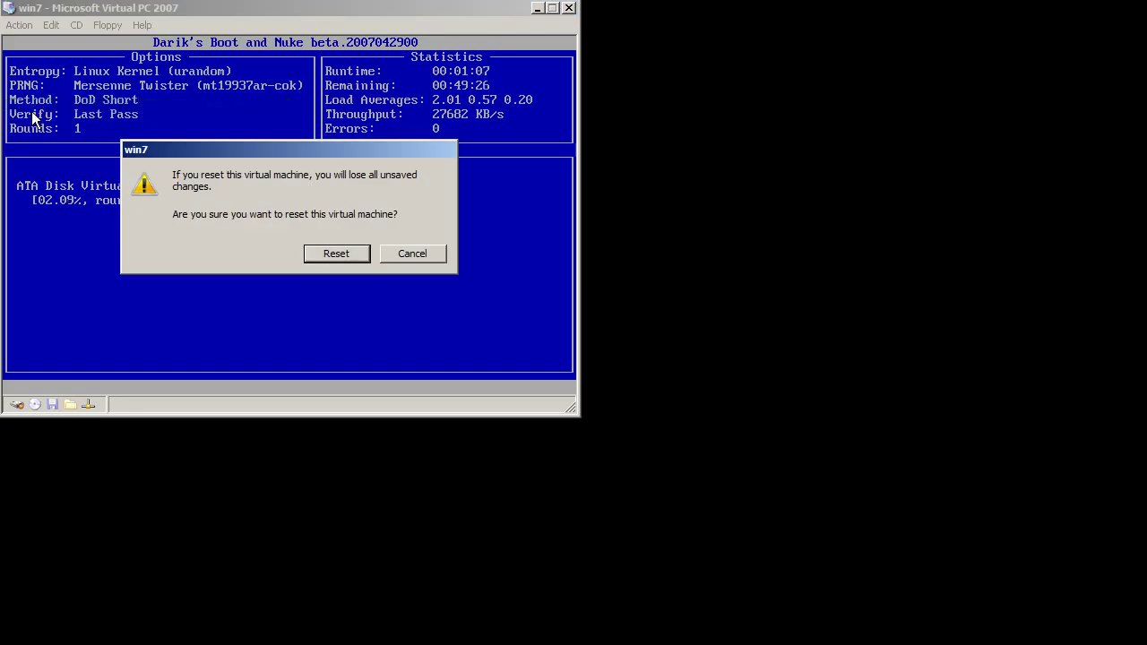
pyautogui.click(359, 255)
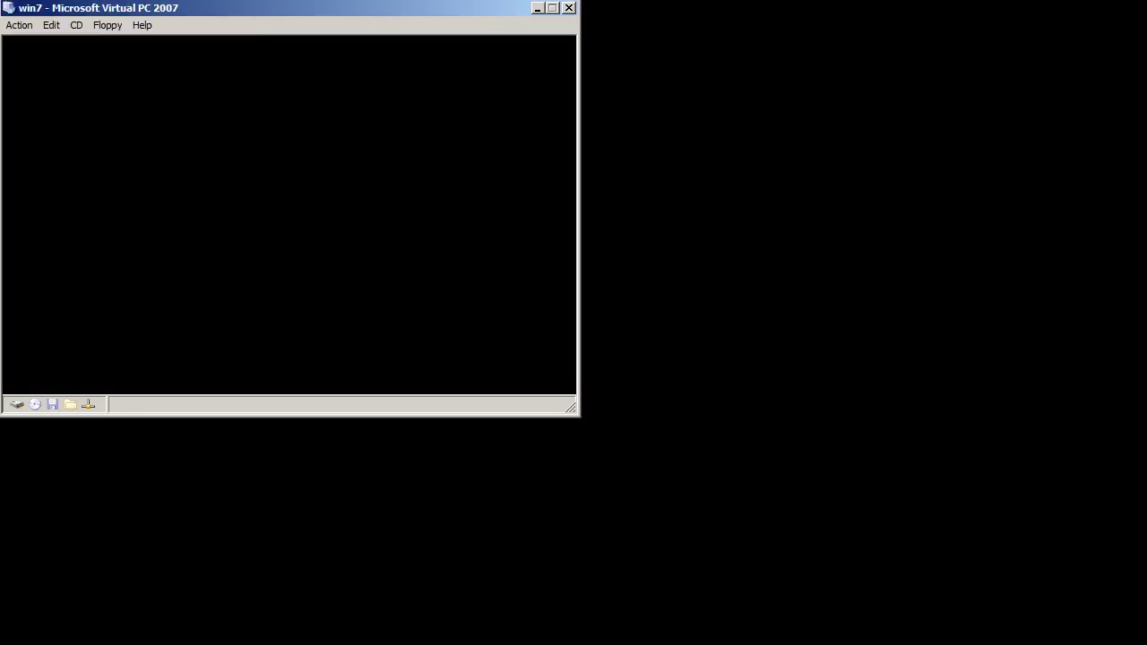